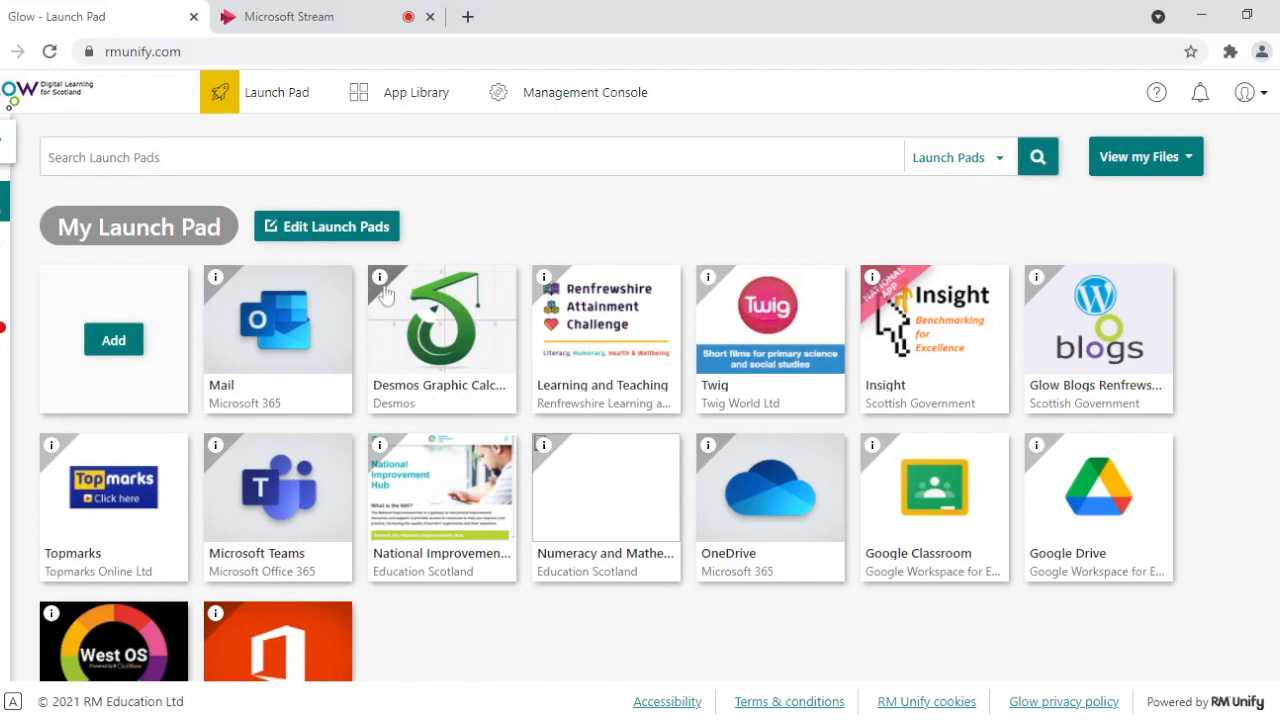
Step: Open the Desmos Graphing Calculator from My Launch Pad, then view and close its graph settings
{"action": "left_click", "coordinate": [444, 343]}
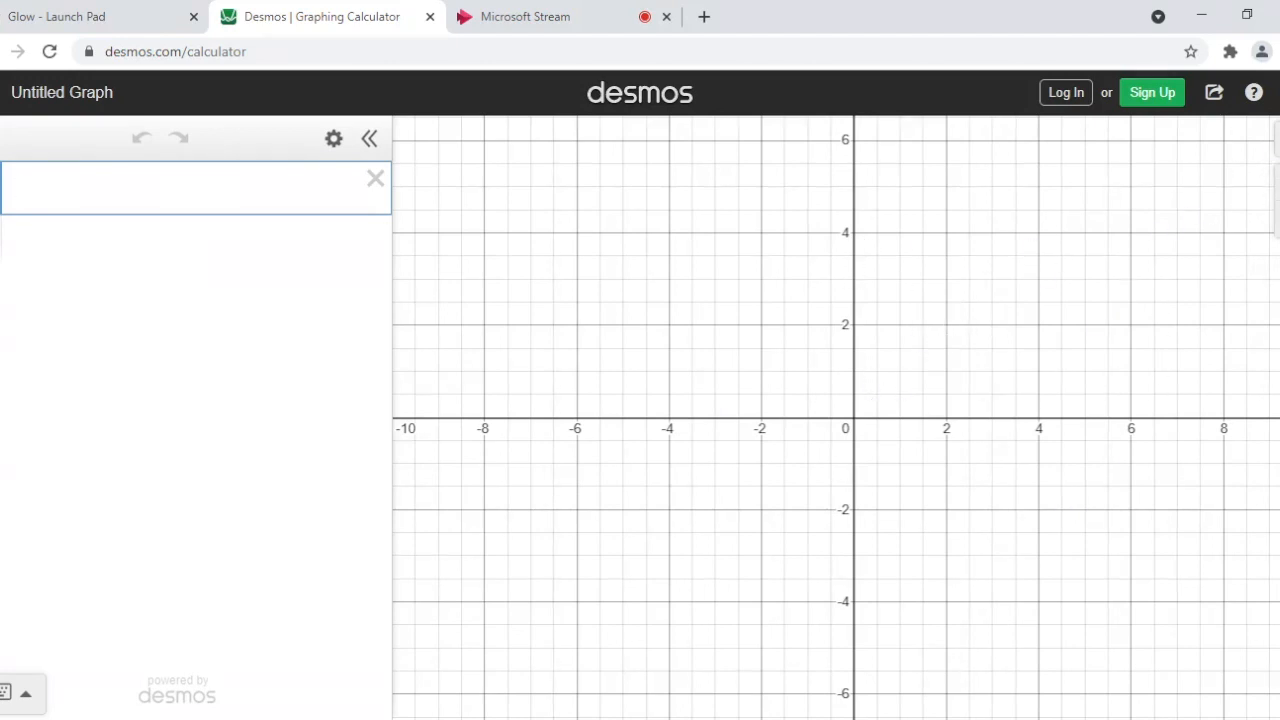
{"action": "left_click", "coordinate": [1270, 141]}
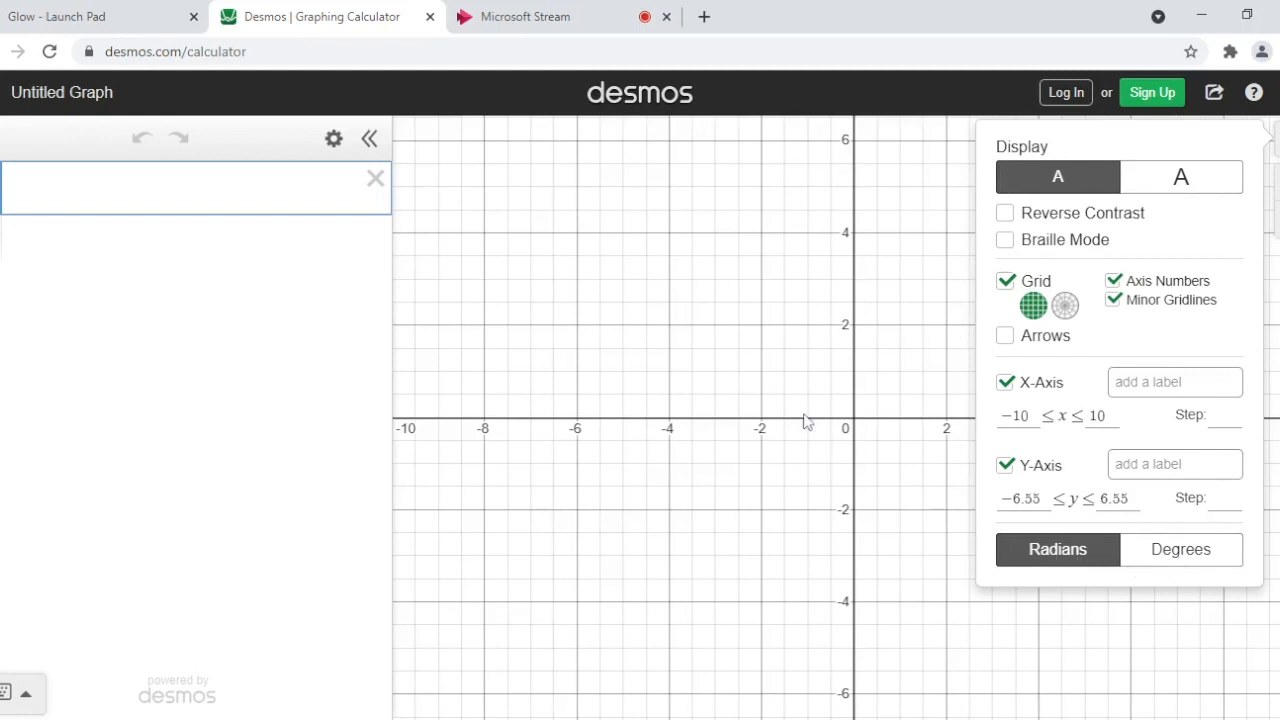
{"action": "left_click", "coordinate": [768, 395]}
Step: Plot the straight line y = 2x + 3 in the first expression
{"action": "left_click", "coordinate": [80, 206]}
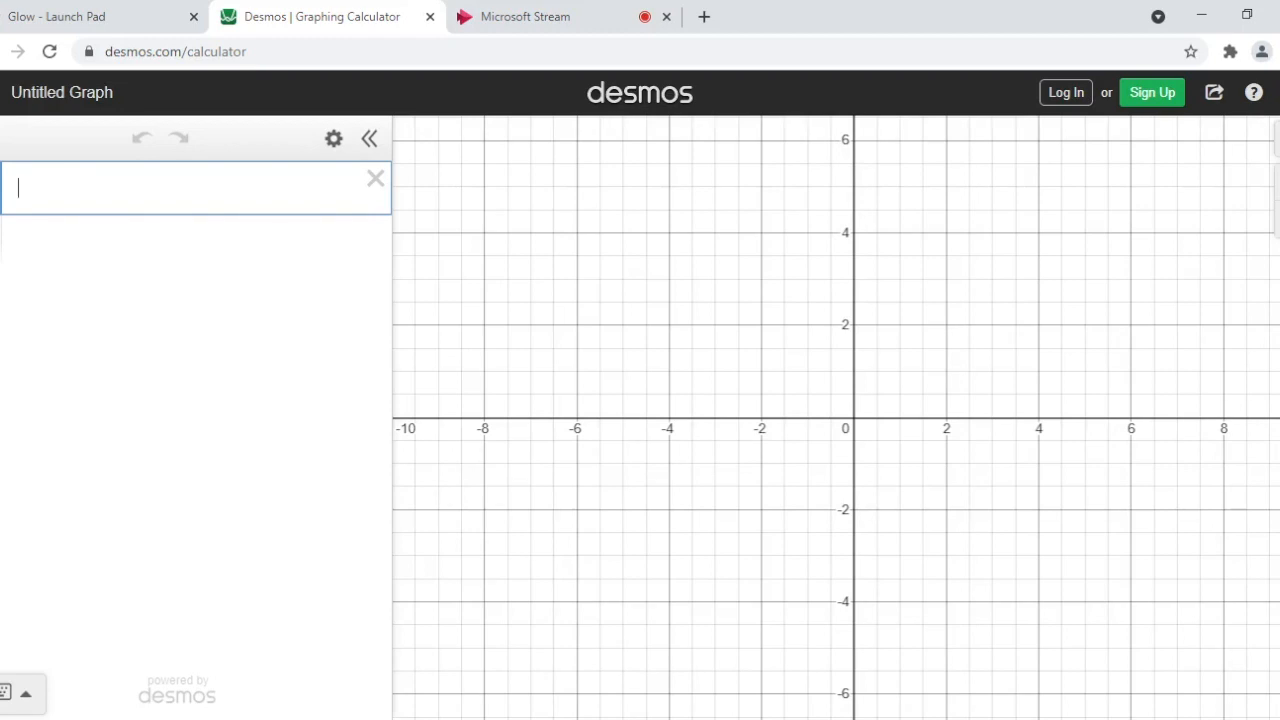
{"action": "type", "text": "y = 2x"}
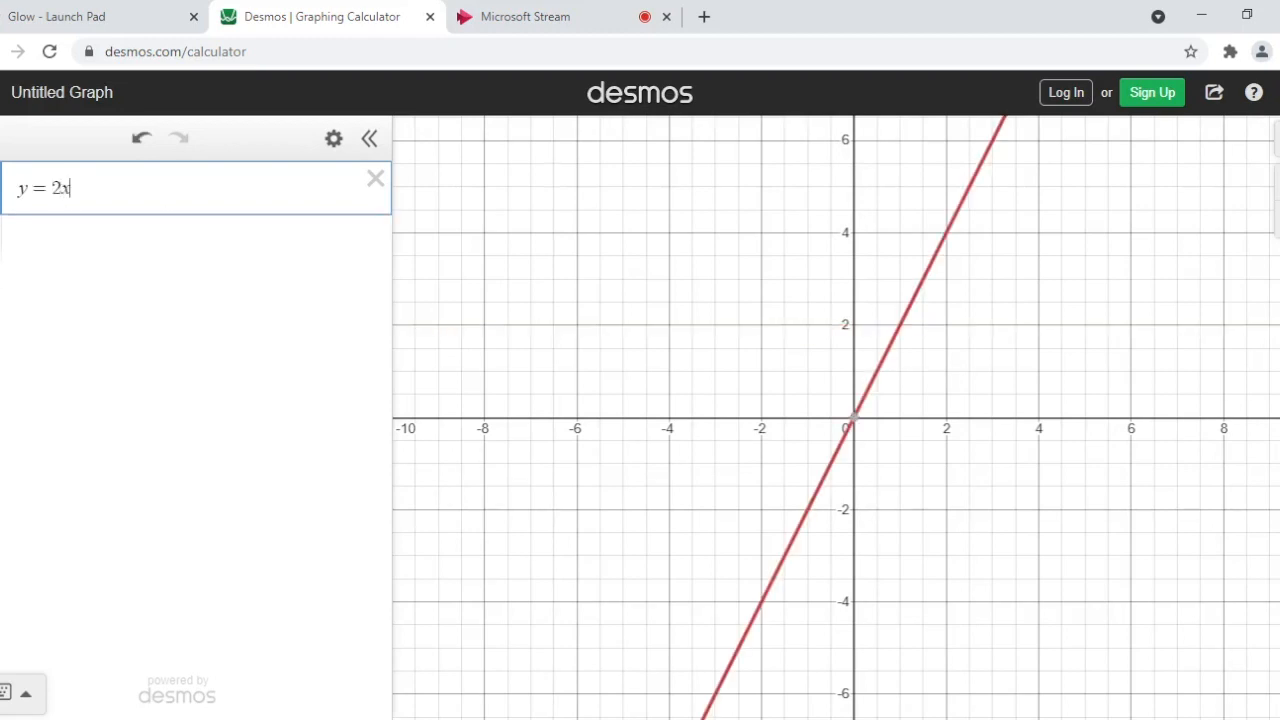
{"action": "type", "text": " + 3"}
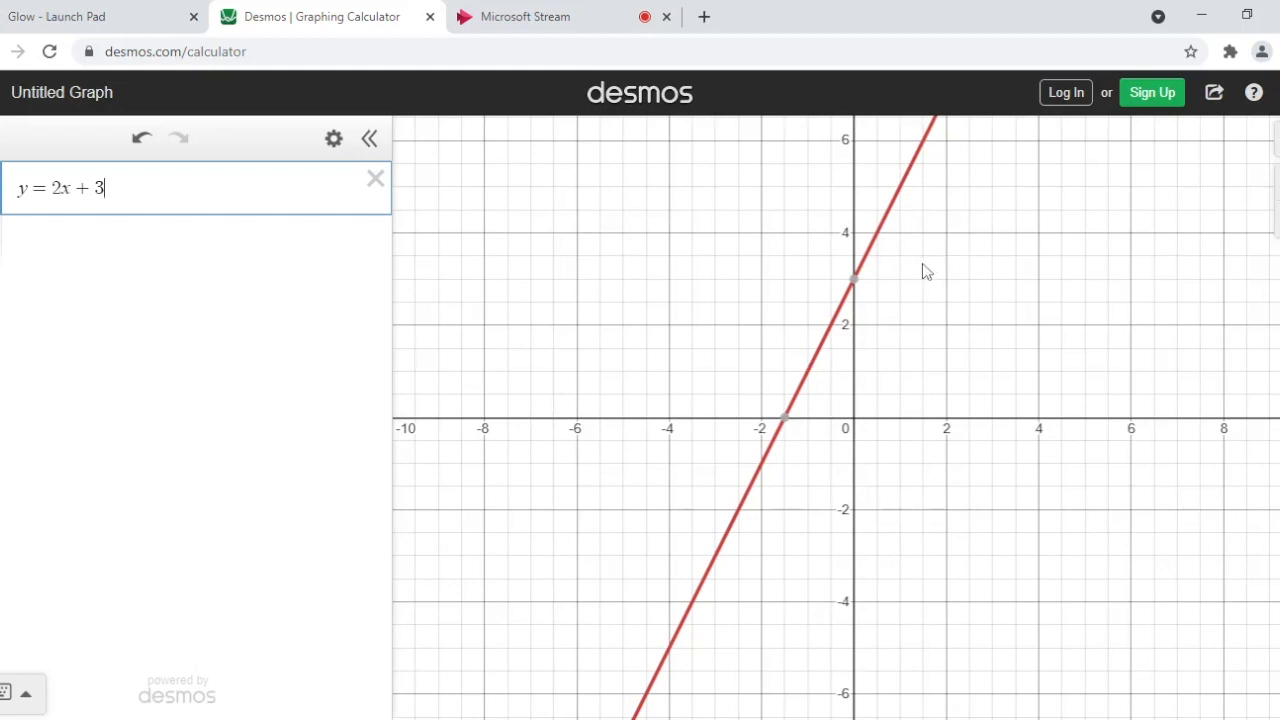
Step: Show the coordinates of the line's y-intercept and x-intercept, and trace other points along the line
{"action": "mouse_move", "coordinate": [862, 296]}
{"action": "left_click", "coordinate": [857, 285]}
{"action": "mouse_move", "coordinate": [786, 422]}
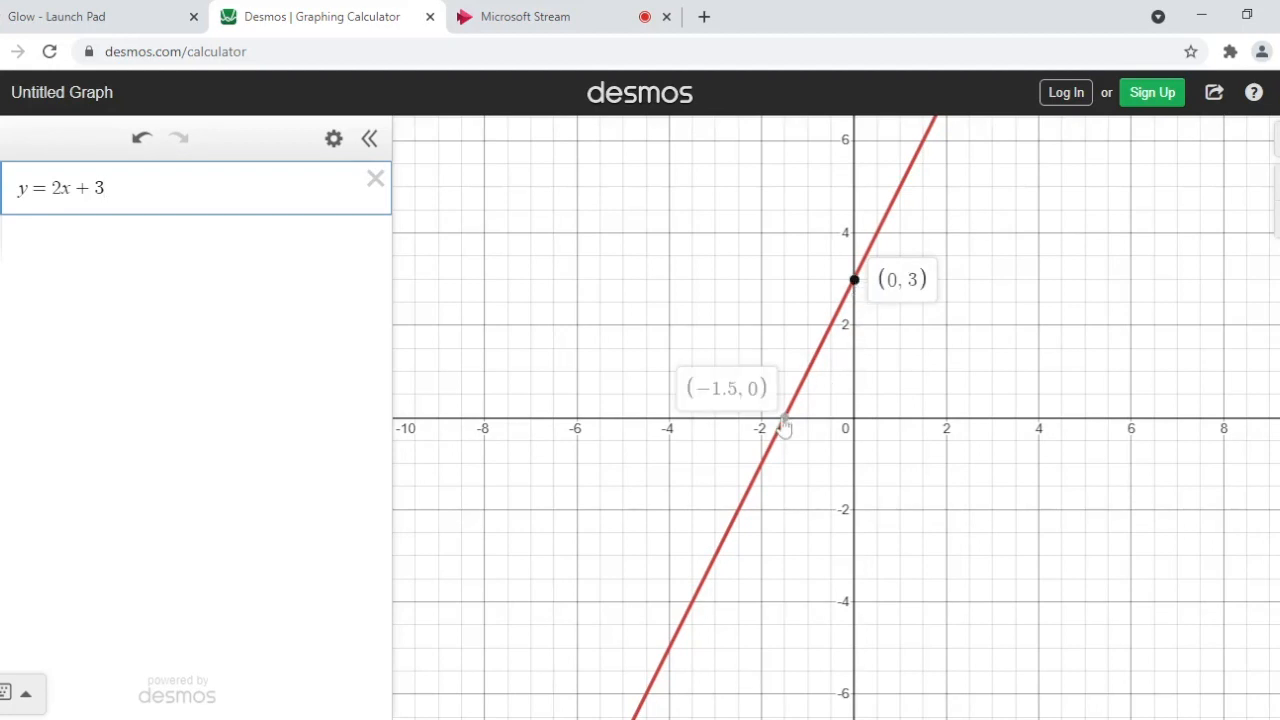
{"action": "left_click", "coordinate": [786, 420]}
{"action": "left_click_drag", "start_coordinate": [743, 511], "coordinate": [900, 196]}
Step: Replace the expression with y = mx + c and add sliders for m and c
{"action": "left_click", "coordinate": [376, 182]}
{"action": "left_click", "coordinate": [150, 188]}
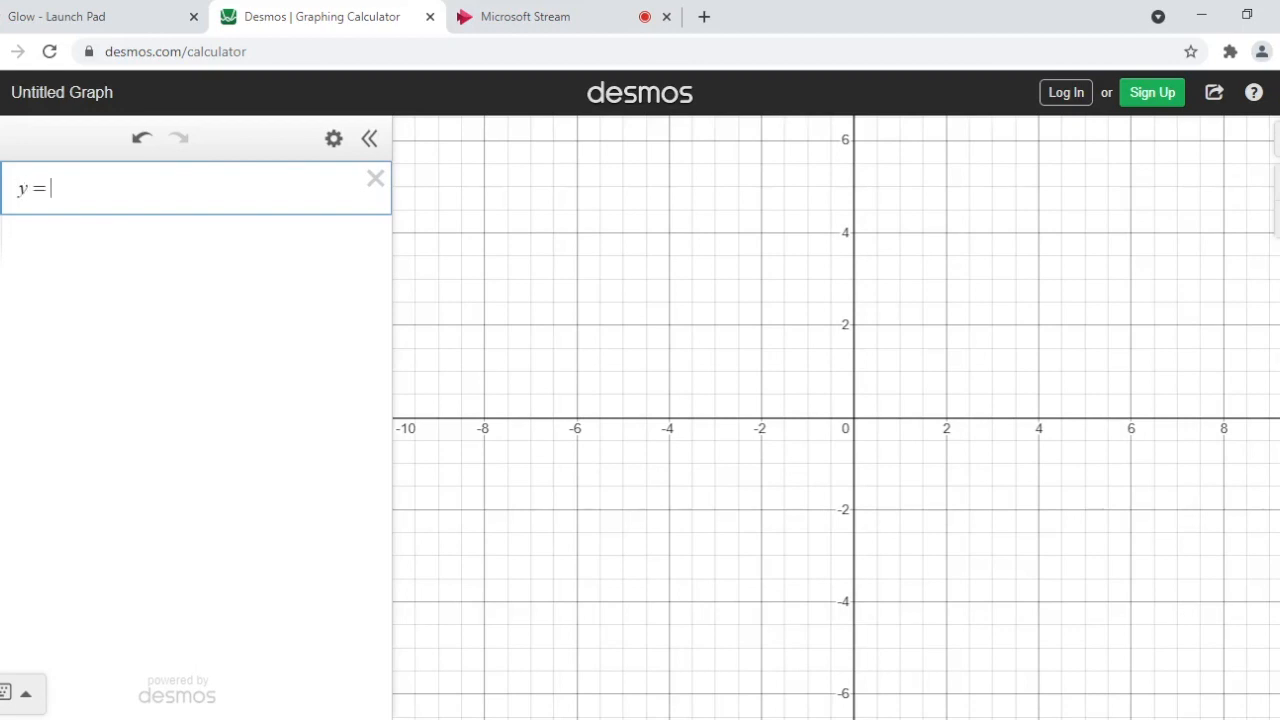
{"action": "type", "text": "mx"}
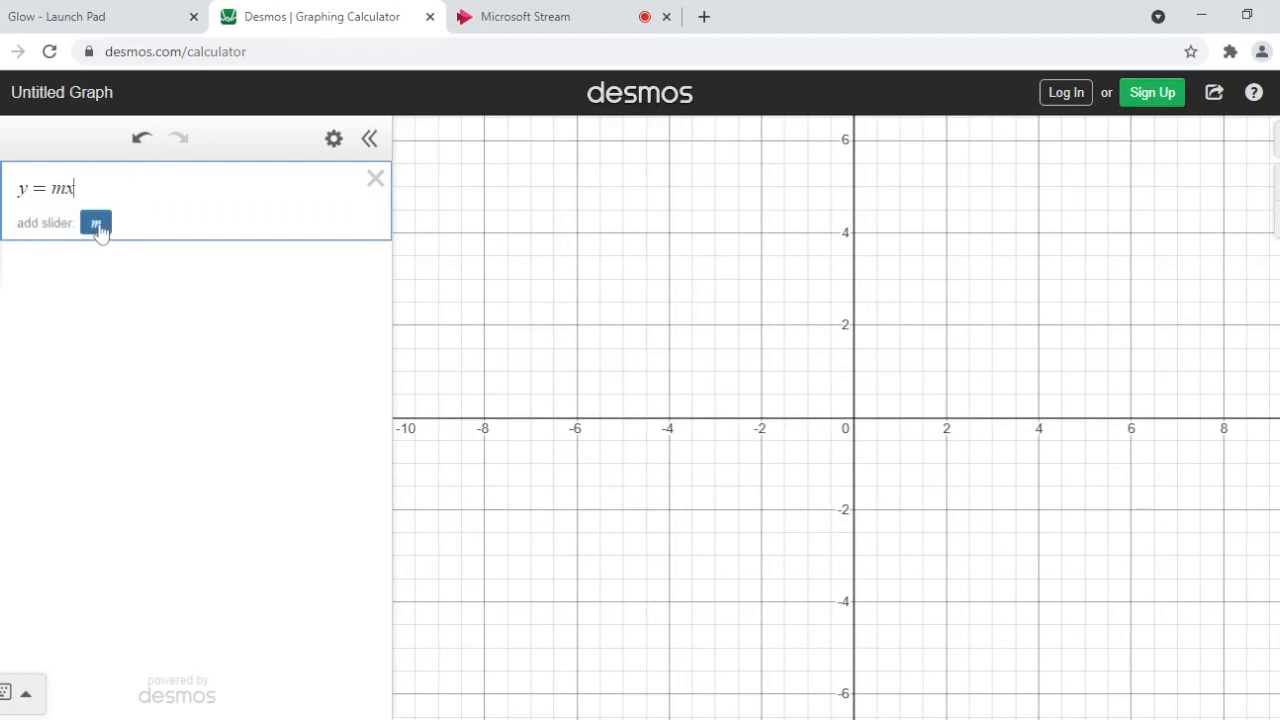
{"action": "left_click", "coordinate": [97, 226]}
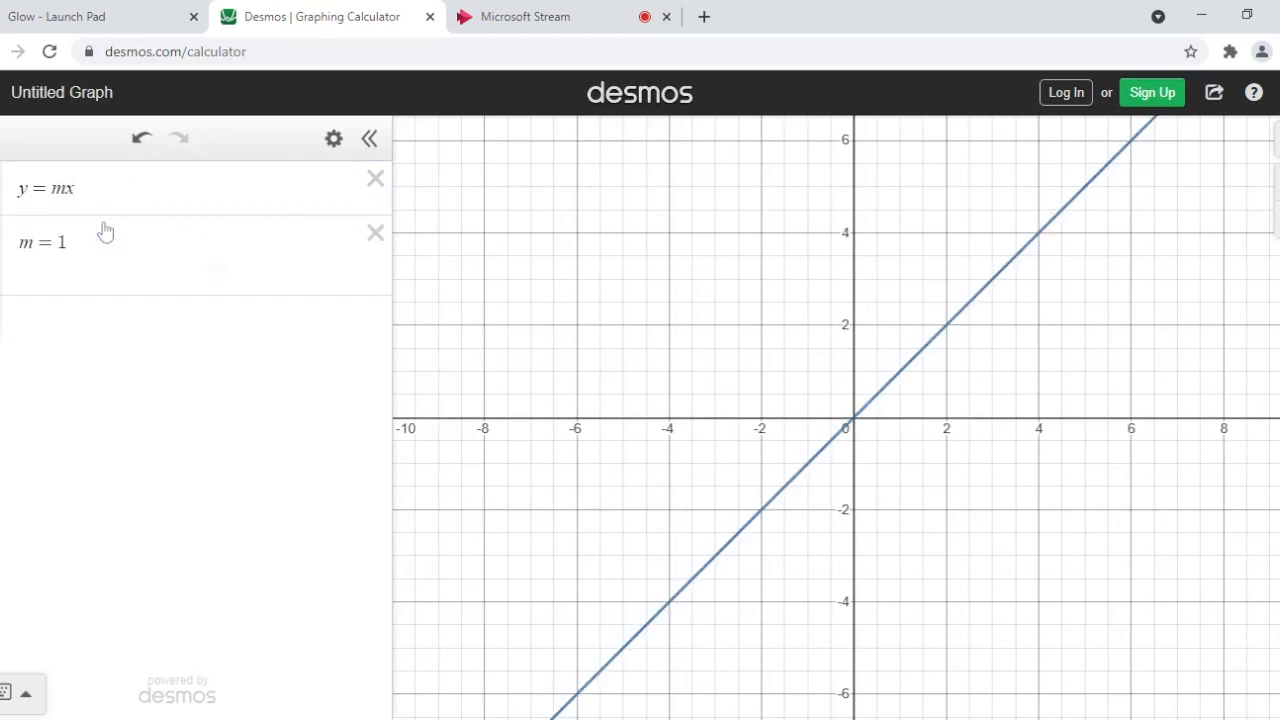
{"action": "left_click", "coordinate": [78, 188]}
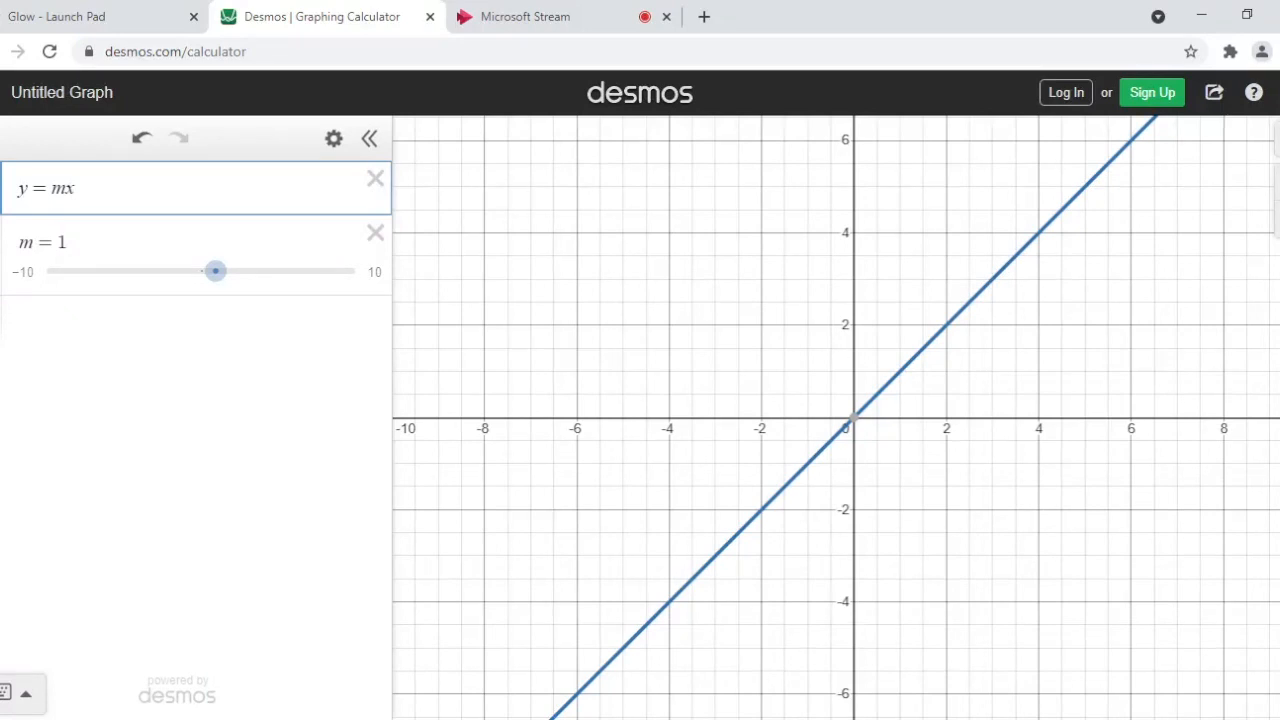
{"action": "type", "text": "+c"}
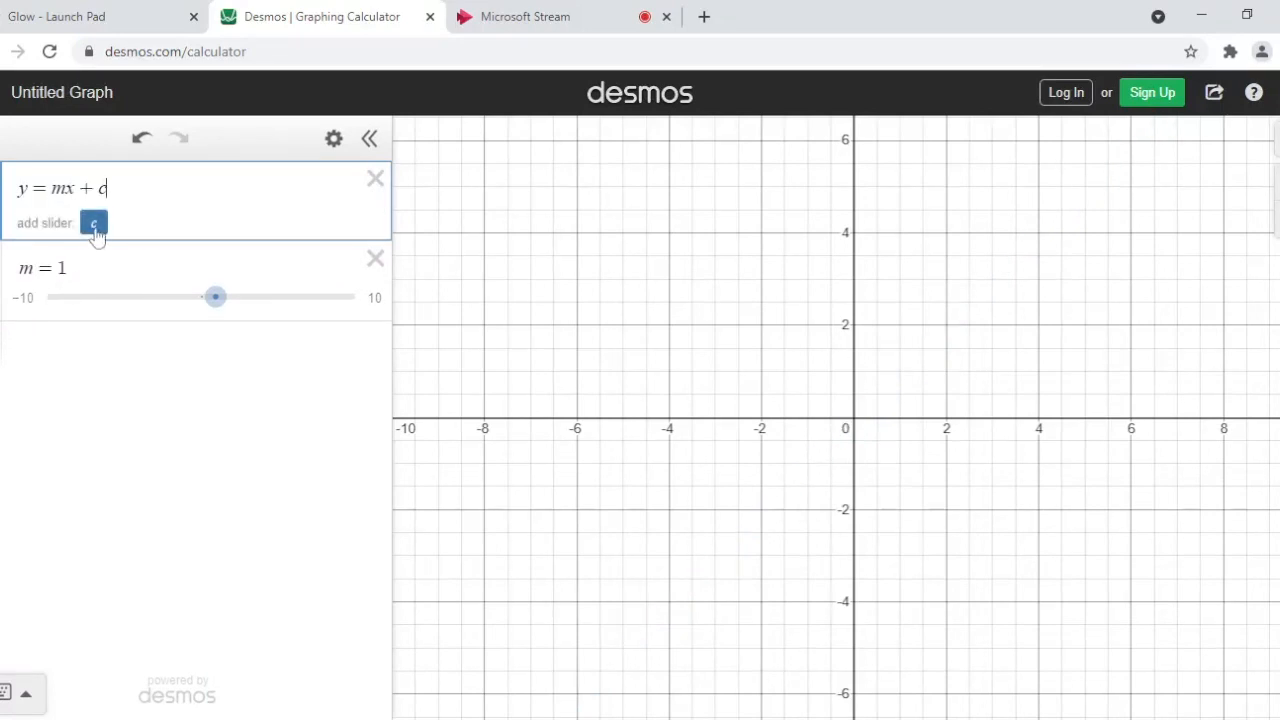
{"action": "left_click", "coordinate": [95, 226]}
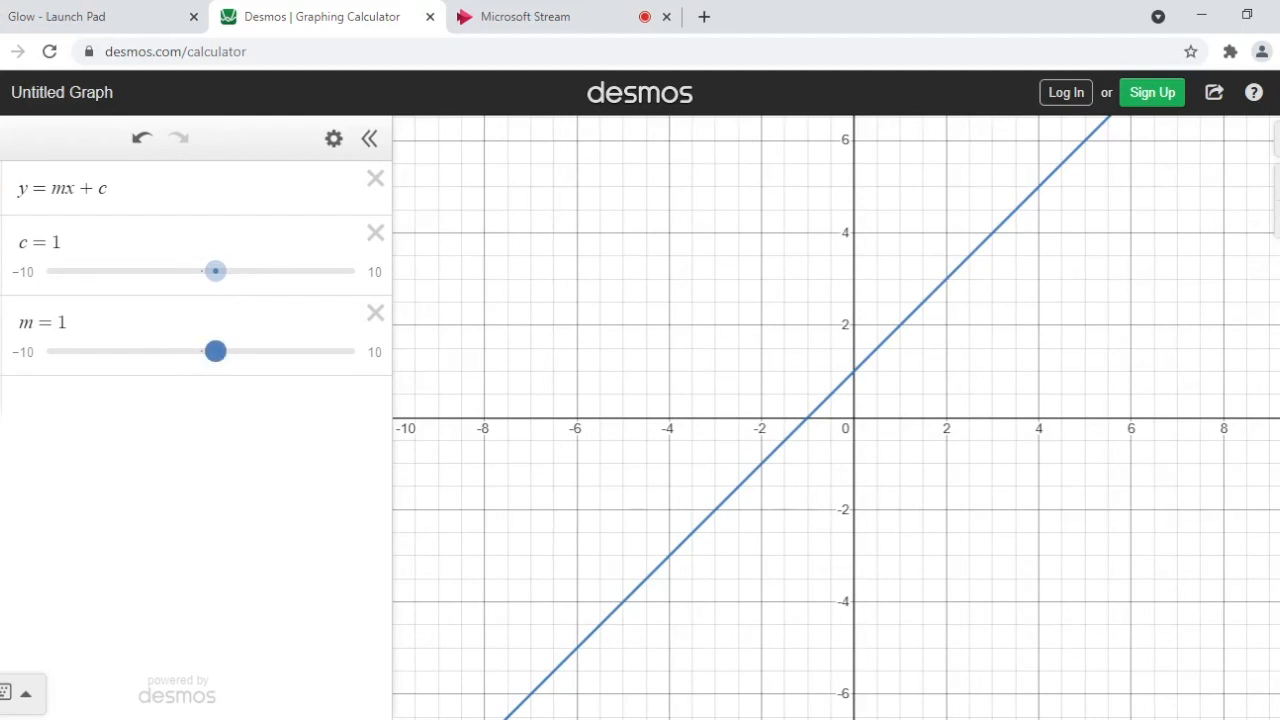
Step: Vary m and c with their sliders, leaving m at 1 and c at 0.4
{"action": "mouse_move", "coordinate": [219, 361]}
{"action": "left_mouse_down"}
{"action": "mouse_move", "coordinate": [320, 374]}
{"action": "mouse_move", "coordinate": [177, 380]}
{"action": "mouse_move", "coordinate": [216, 371]}
{"action": "left_mouse_up"}
{"action": "mouse_move", "coordinate": [218, 288]}
{"action": "left_mouse_down"}
{"action": "mouse_move", "coordinate": [272, 310]}
{"action": "mouse_move", "coordinate": [206, 309]}
{"action": "left_mouse_up"}
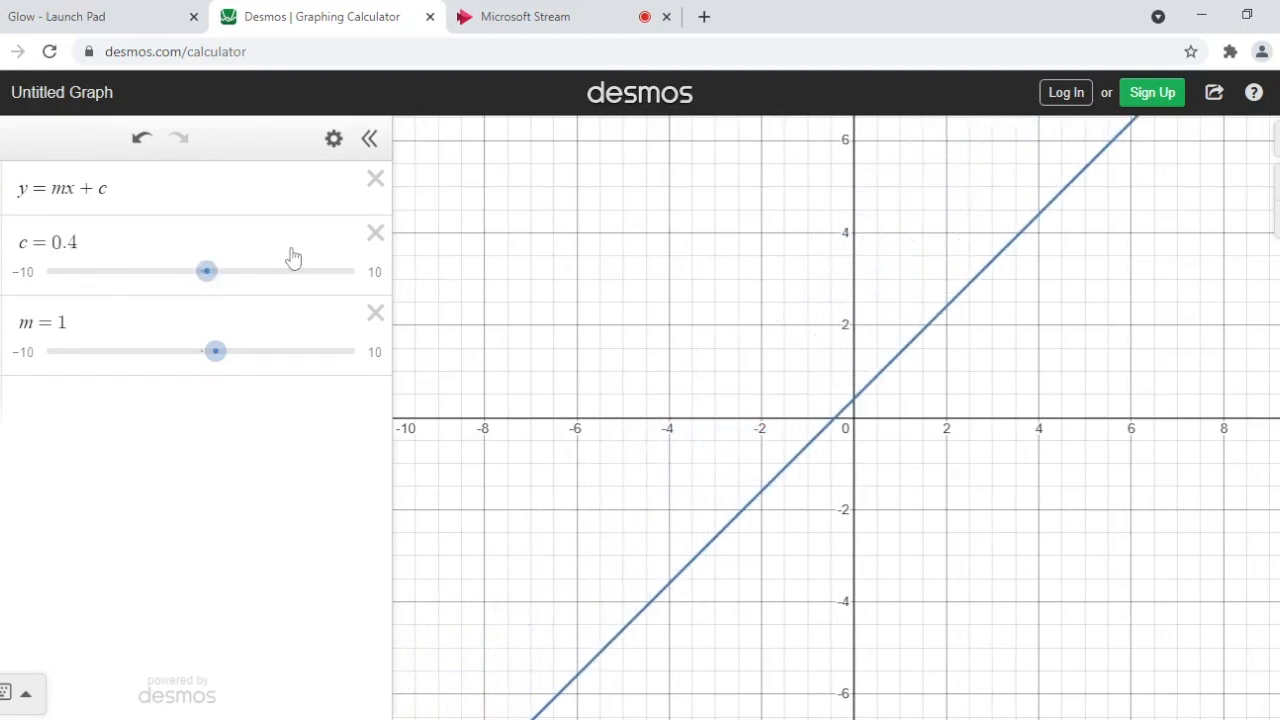
Step: Delete the m and c sliders and the expression y = mx + c
{"action": "left_click", "coordinate": [376, 316]}
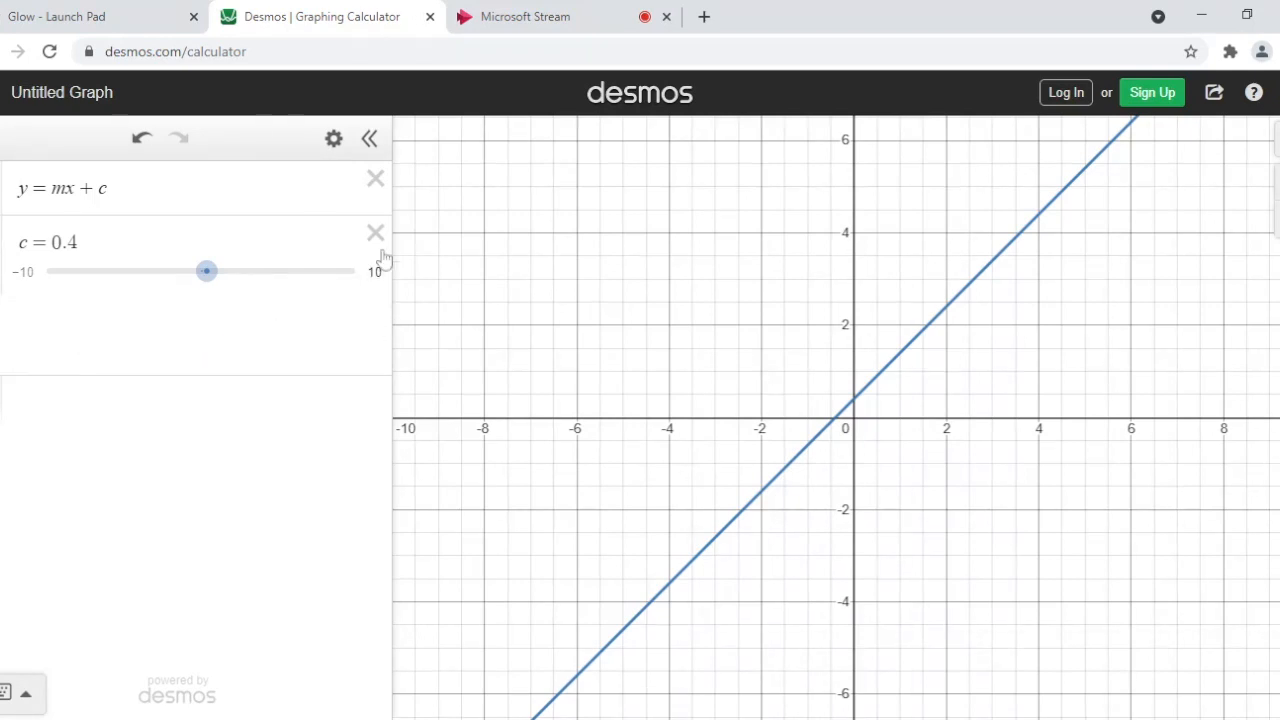
{"action": "left_click", "coordinate": [375, 262]}
{"action": "left_click", "coordinate": [375, 179]}
Step: Define the quadratic function f(x) = x^2 in the first expression
{"action": "left_click", "coordinate": [106, 206]}
{"action": "type", "text": "y"}
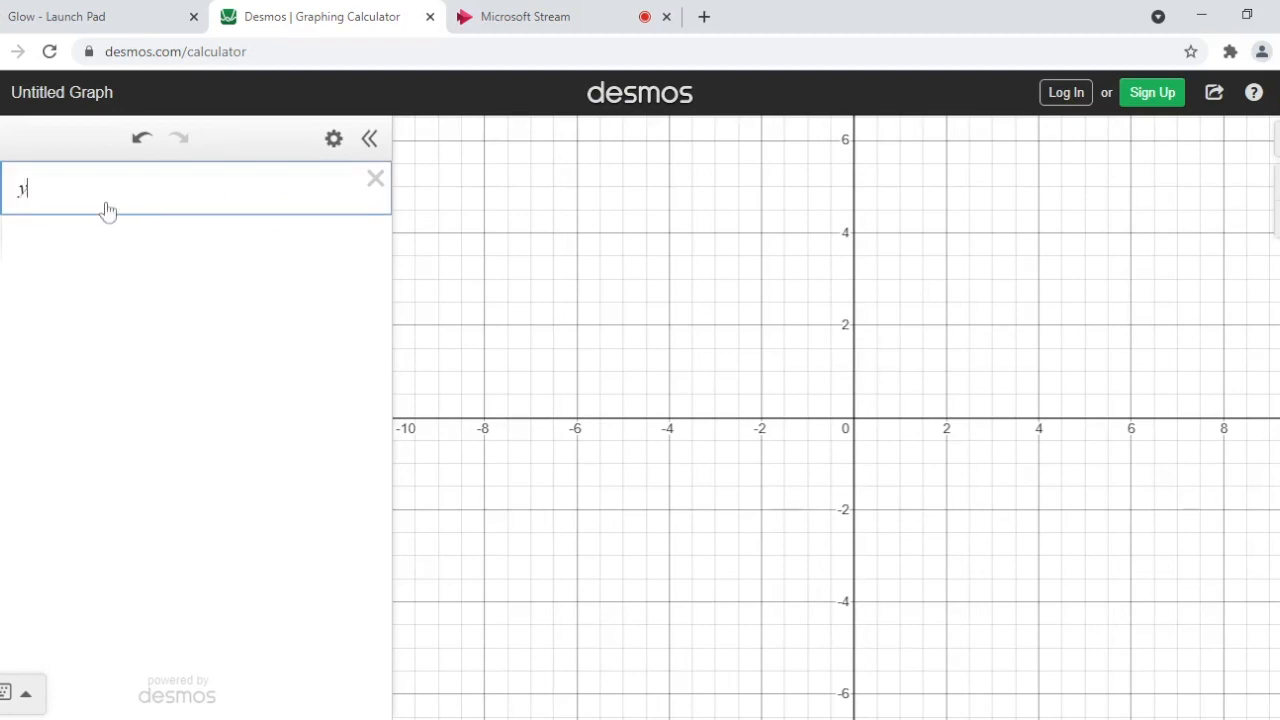
{"action": "key", "text": "BackSpace"}
{"action": "type", "text": "f(x)="}
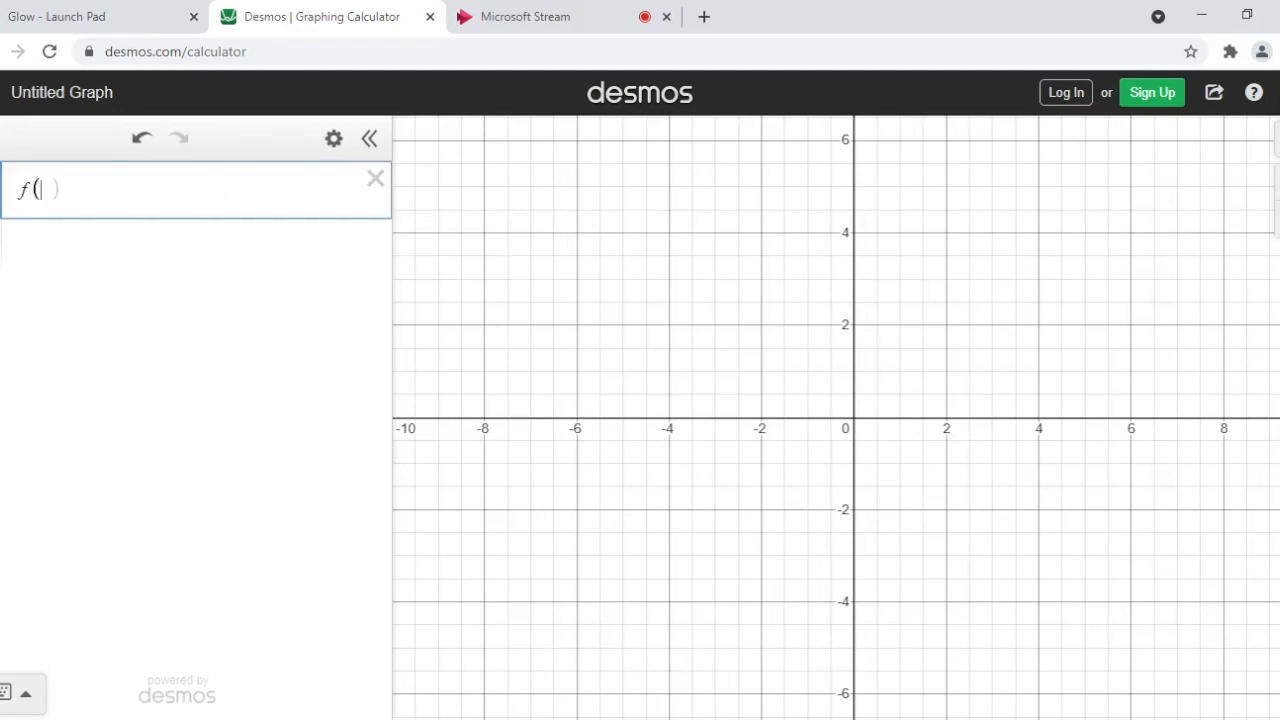
{"action": "type", "text": "x"}
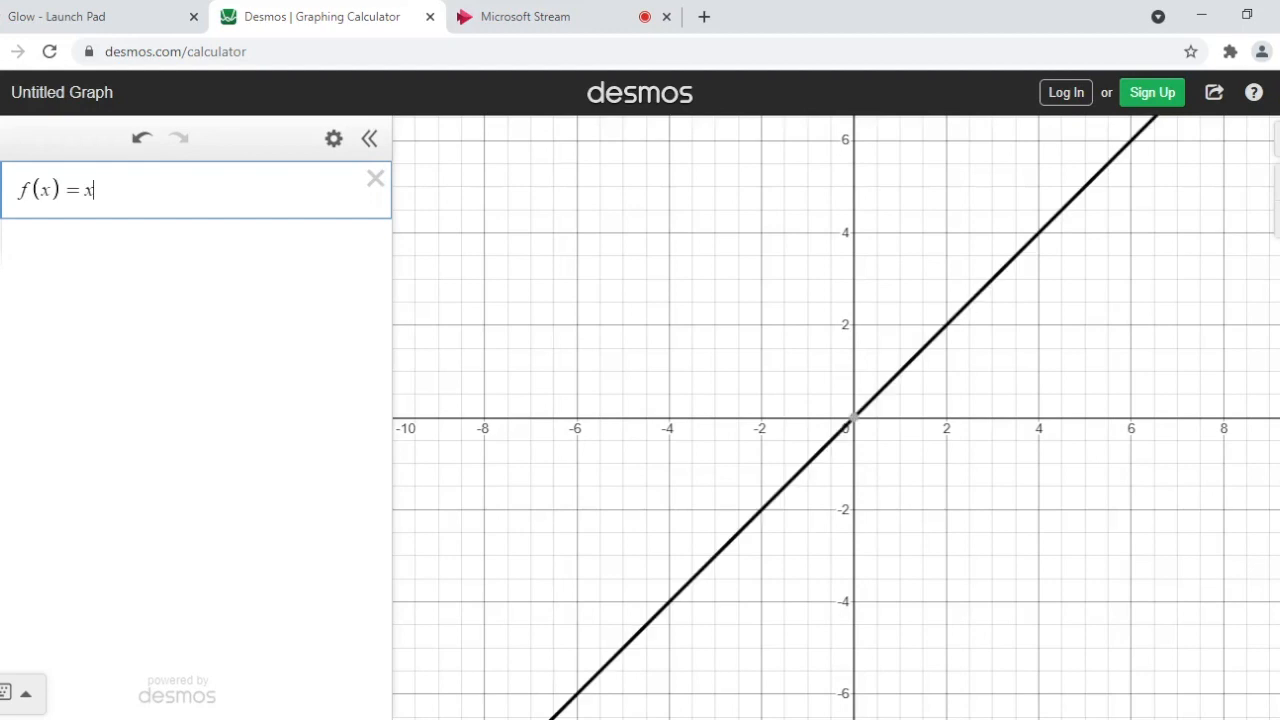
{"action": "type", "text": "^2"}
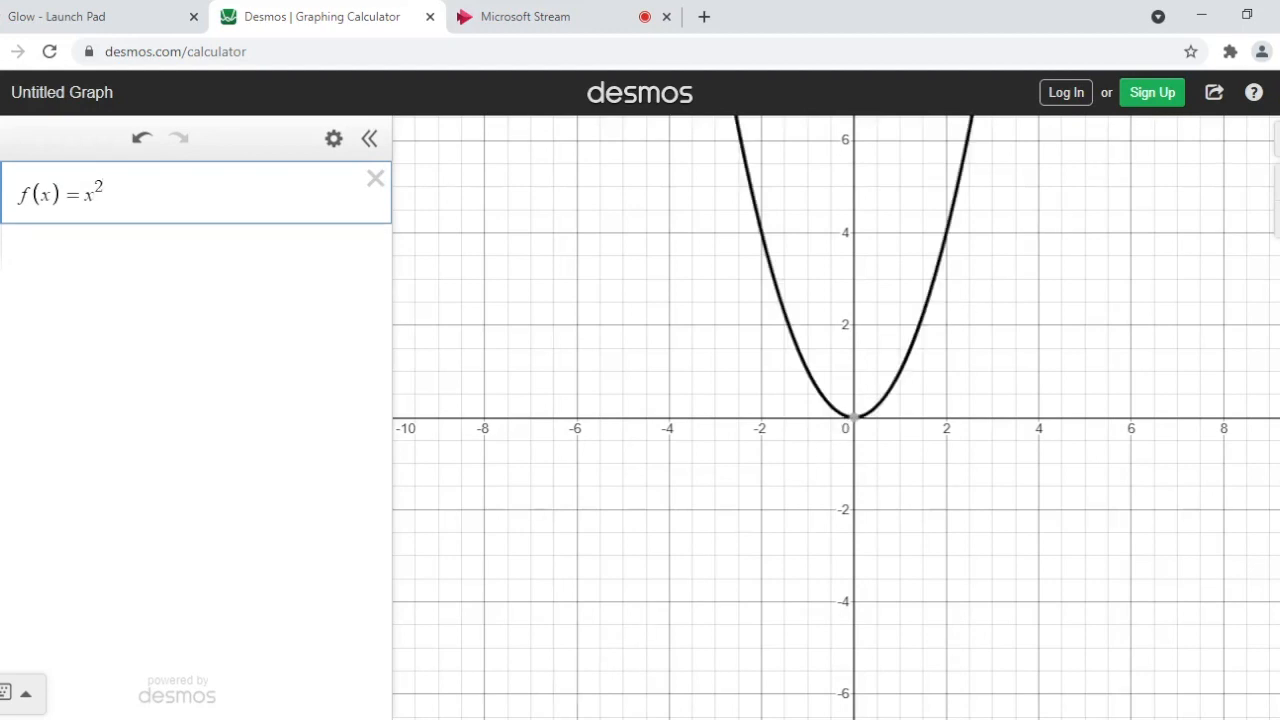
Step: Graph f(x) + a in a new expression, add a slider for a, and move it to 0.2
{"action": "left_click", "coordinate": [123, 266]}
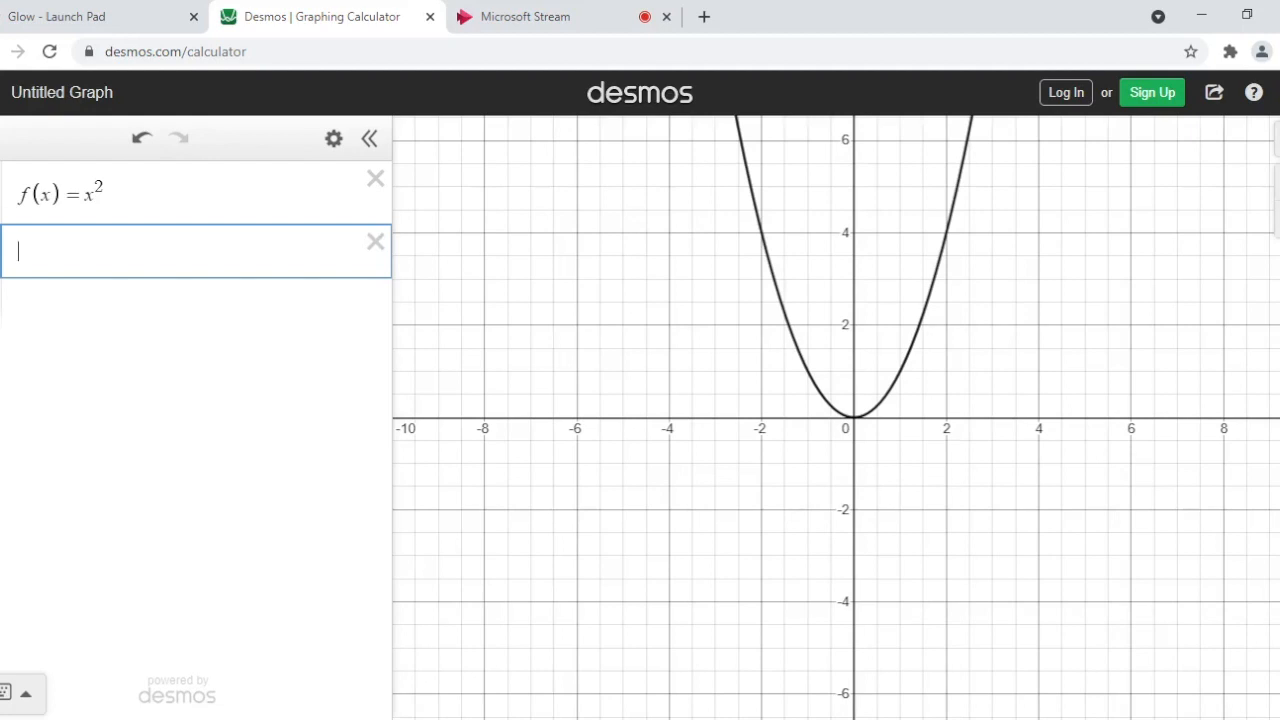
{"action": "type", "text": "f(x)"}
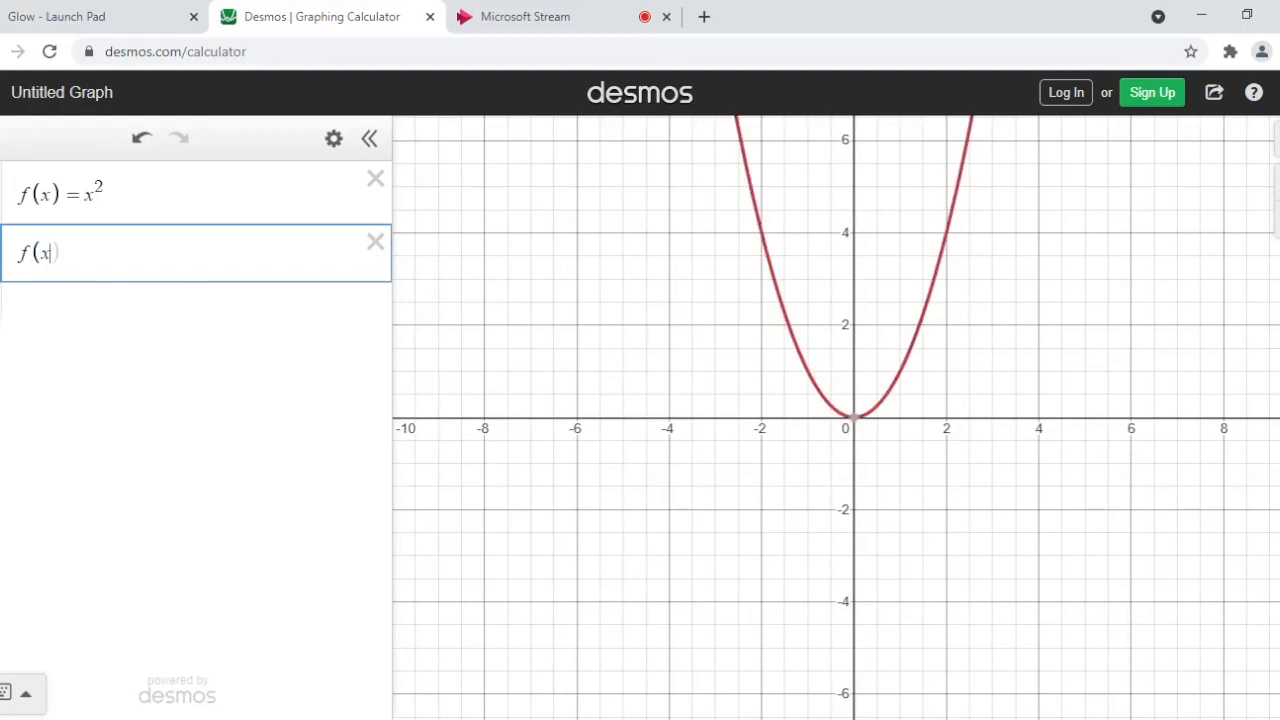
{"action": "type", "text": "+a"}
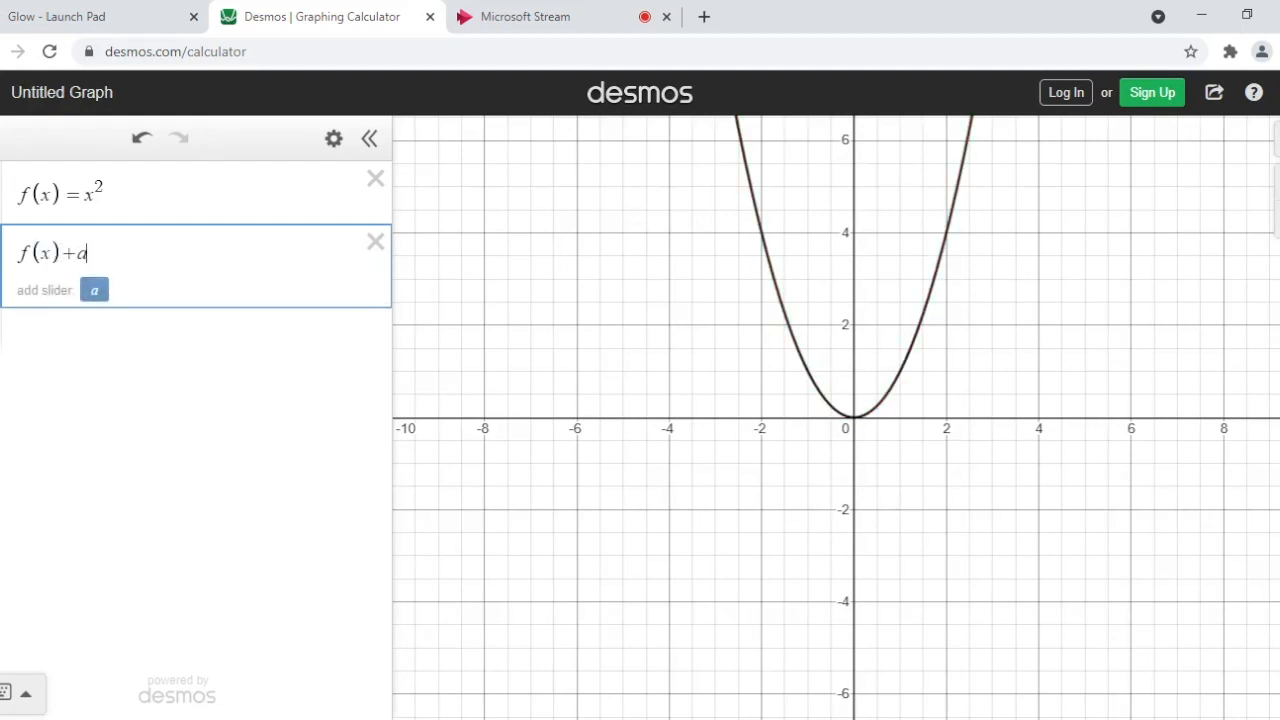
{"action": "left_click", "coordinate": [95, 291]}
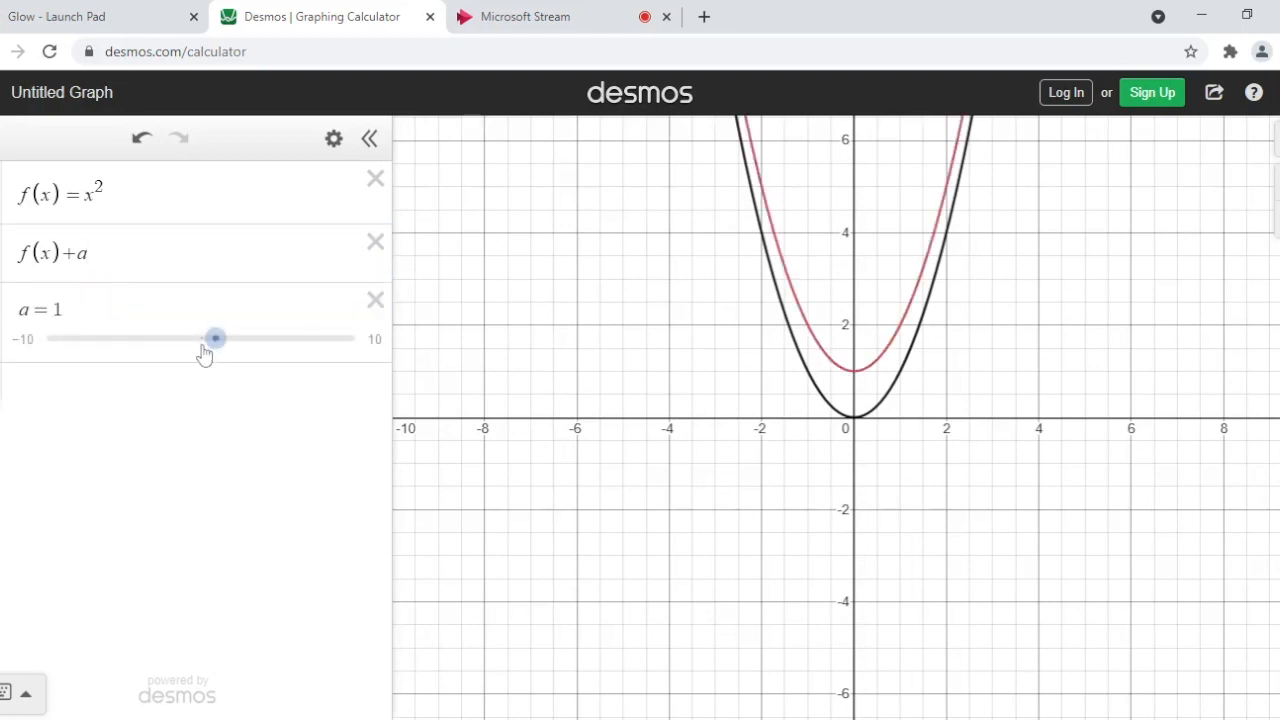
{"action": "left_click_drag", "start_coordinate": [213, 345], "coordinate": [198, 382]}
Step: Graph f(x + a) below the slider and add an empty expression under it
{"action": "left_click", "coordinate": [194, 397]}
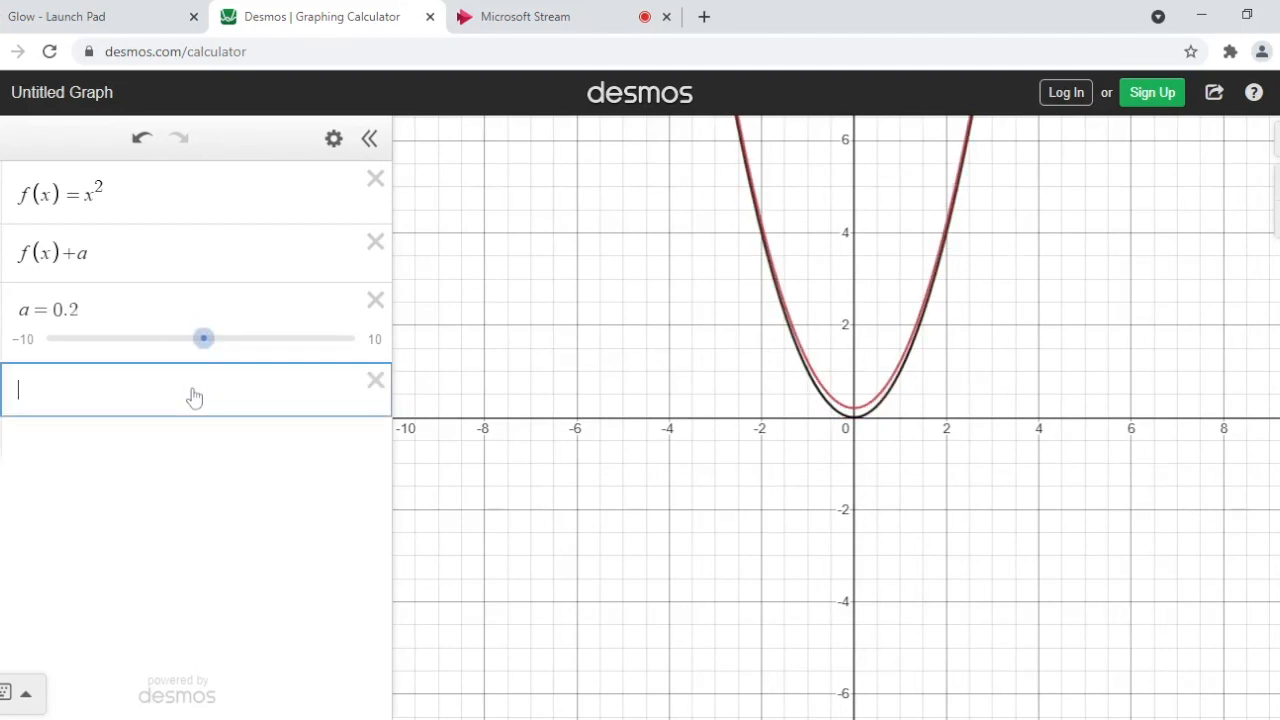
{"action": "type", "text": "f(x+a"}
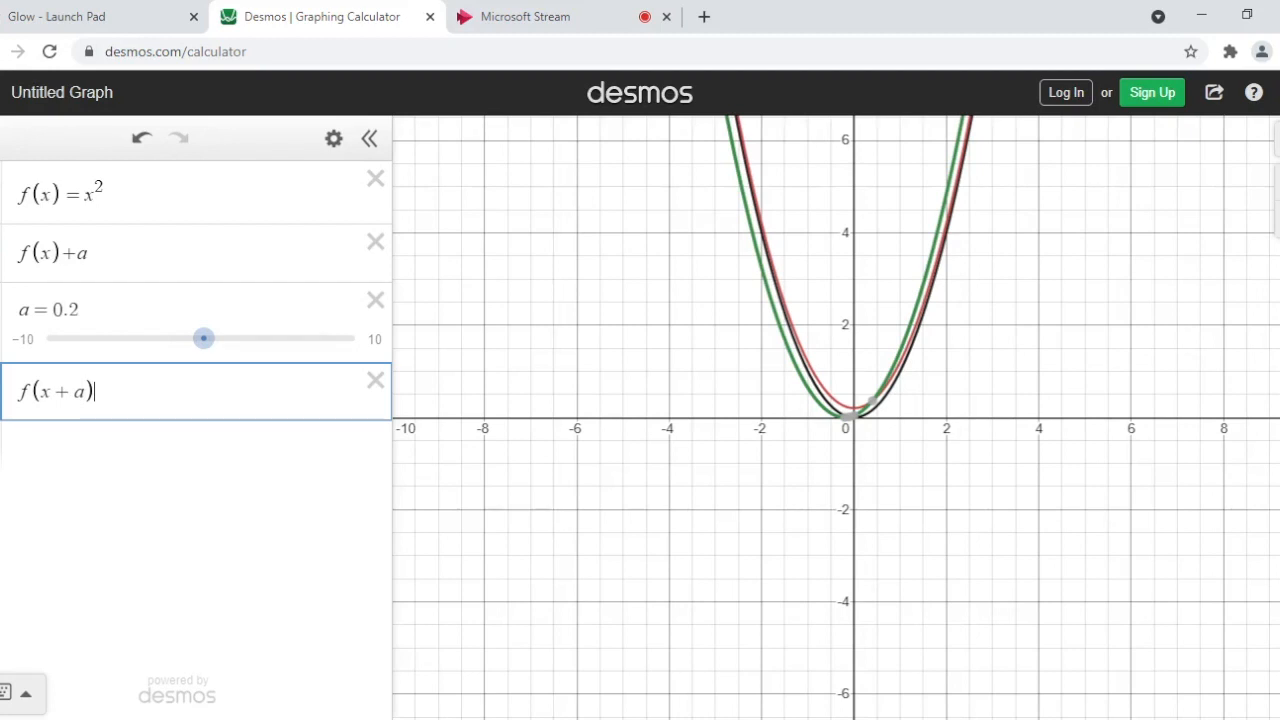
{"action": "left_click", "coordinate": [130, 458]}
Step: Vary a with its slider to shift both transformed parabolas, and bring it to 0
{"action": "mouse_move", "coordinate": [204, 346]}
{"action": "left_mouse_down"}
{"action": "mouse_move", "coordinate": [259, 346]}
{"action": "mouse_move", "coordinate": [205, 348]}
{"action": "left_mouse_up"}
{"action": "mouse_move", "coordinate": [196, 350]}
{"action": "left_mouse_down"}
{"action": "mouse_move", "coordinate": [158, 353]}
{"action": "mouse_move", "coordinate": [200, 354]}
{"action": "left_mouse_up"}
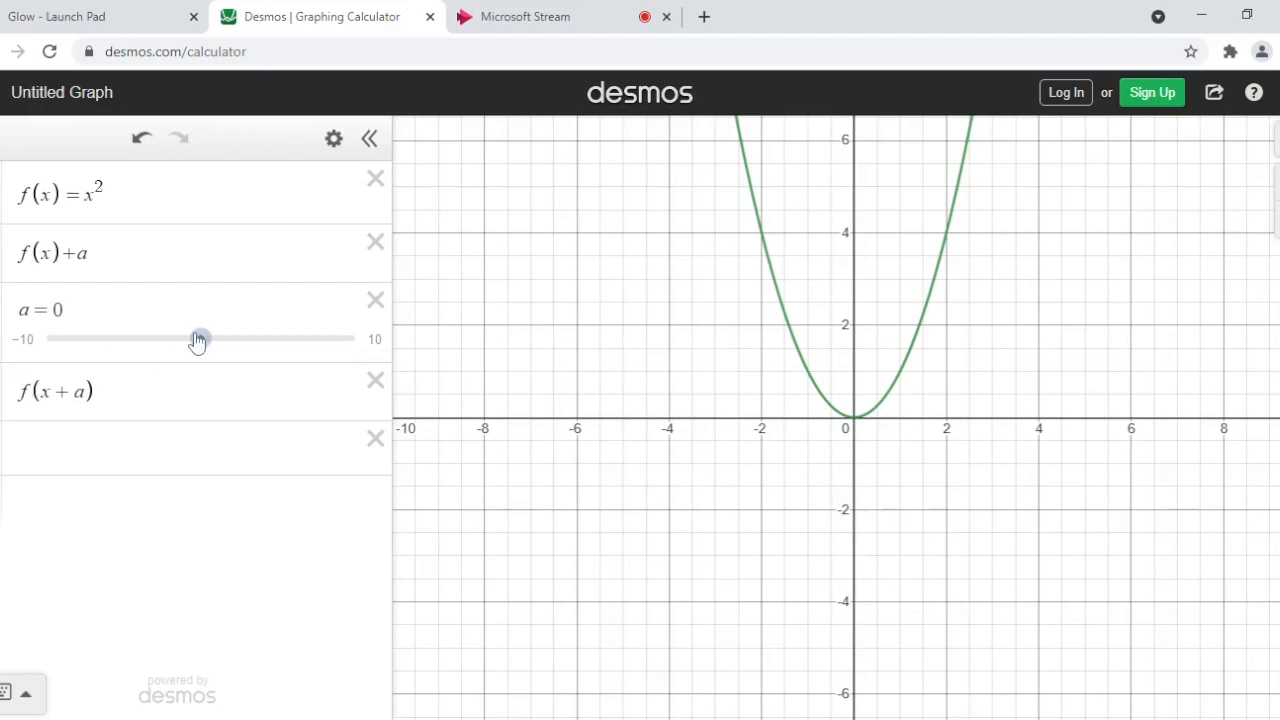
{"action": "mouse_move", "coordinate": [203, 345]}
{"action": "left_mouse_down"}
{"action": "mouse_move", "coordinate": [238, 344]}
{"action": "mouse_move", "coordinate": [204, 350]}
{"action": "left_mouse_up"}
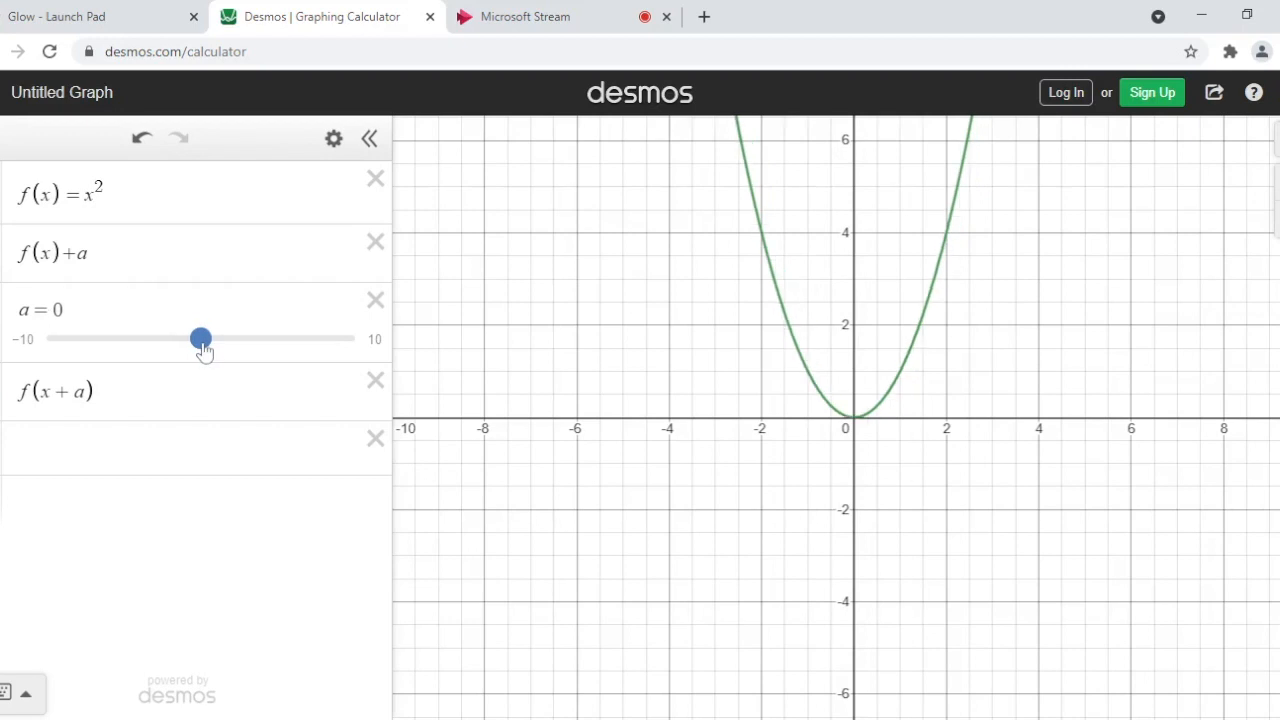